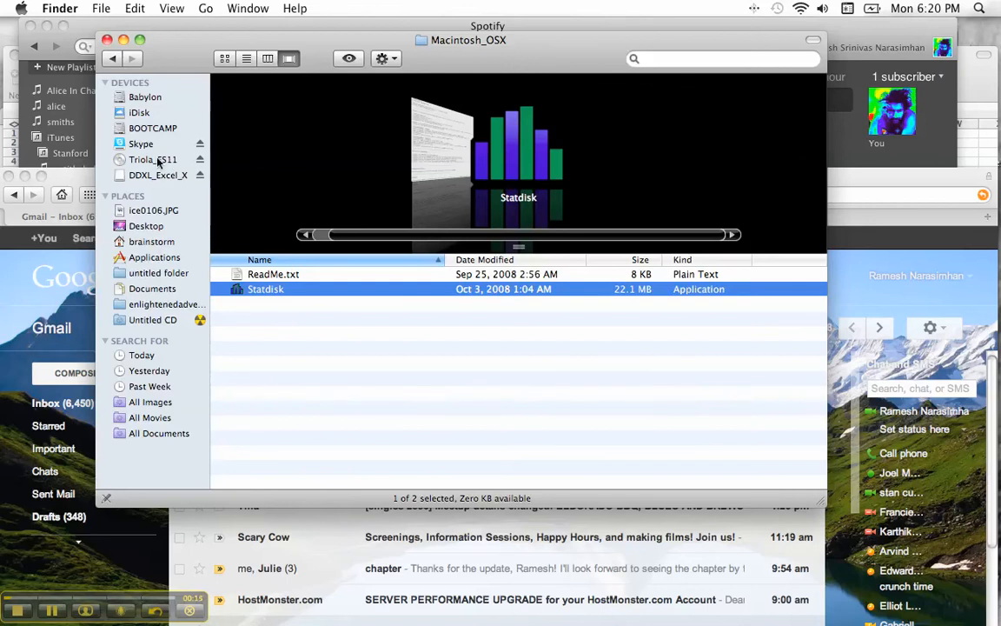
# Open the Triola_ES11 disc and examine the contents of its App B Data Sets and Applets folders
pyautogui.click(150, 161)
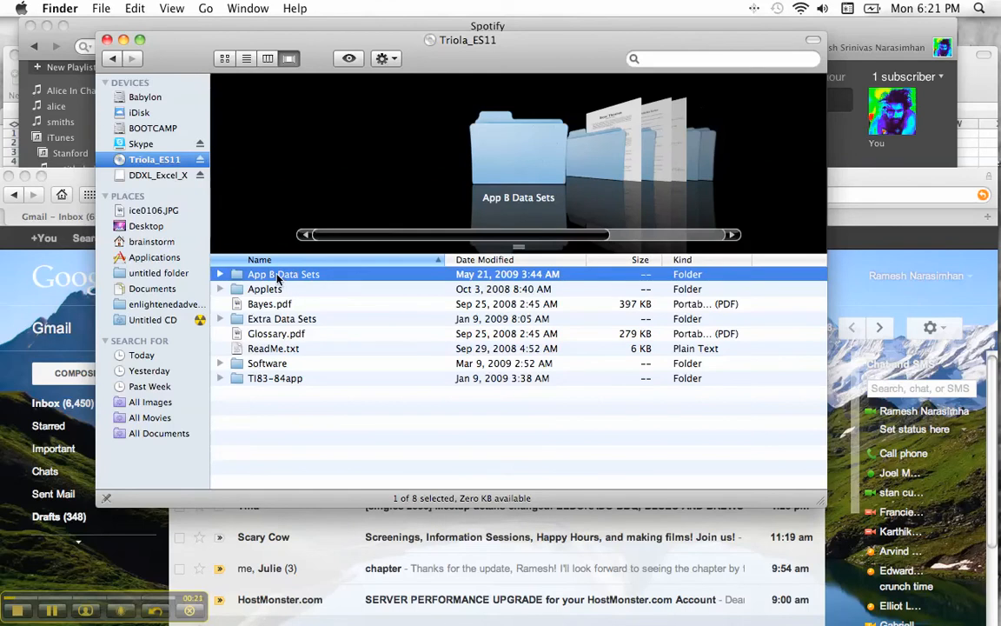
pyautogui.click(220, 275)
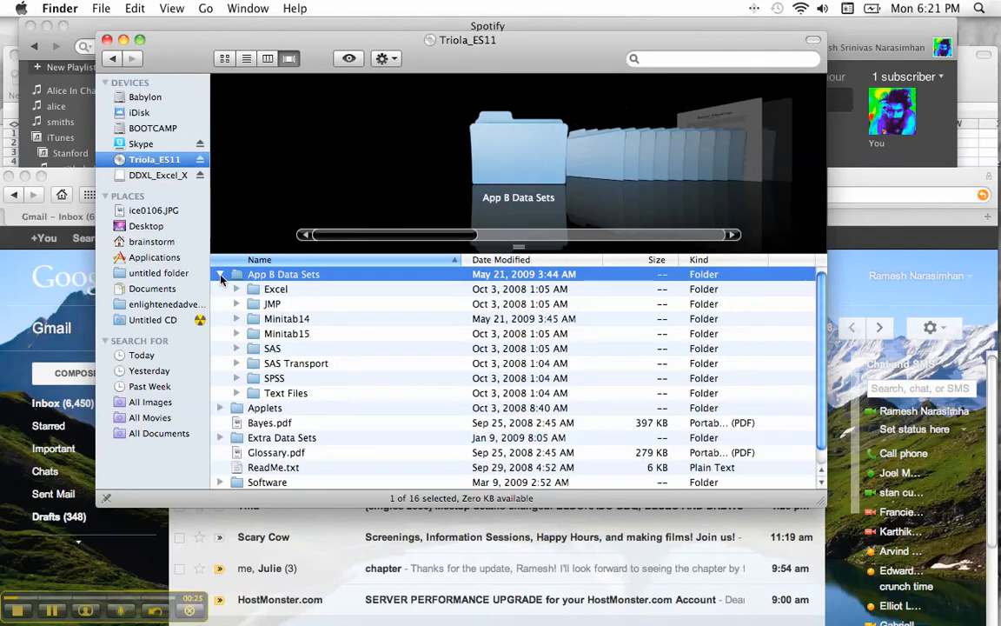
pyautogui.click(220, 275)
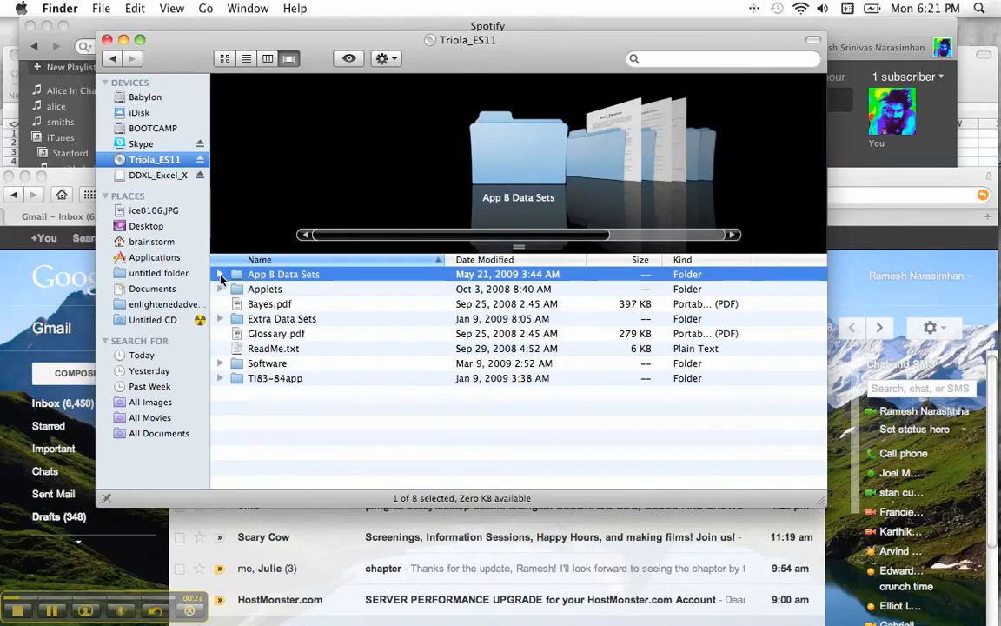
pyautogui.click(221, 290)
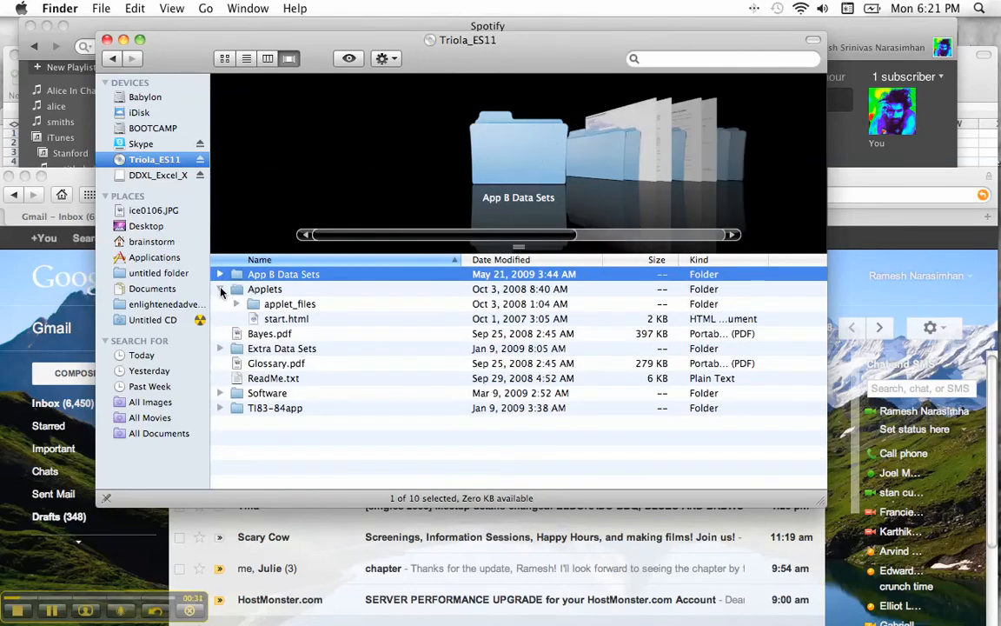
pyautogui.click(221, 289)
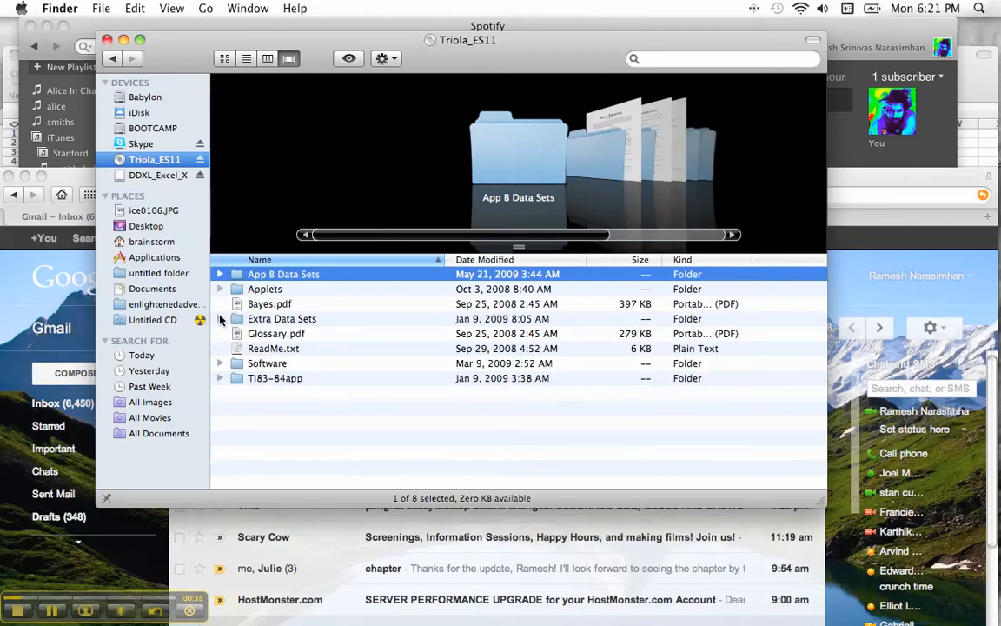
# Launch Statdisk from the disc's Software/Statdisk/Macintosh_OSX folder and dismiss its welcome window
pyautogui.doubleClick(242, 370)
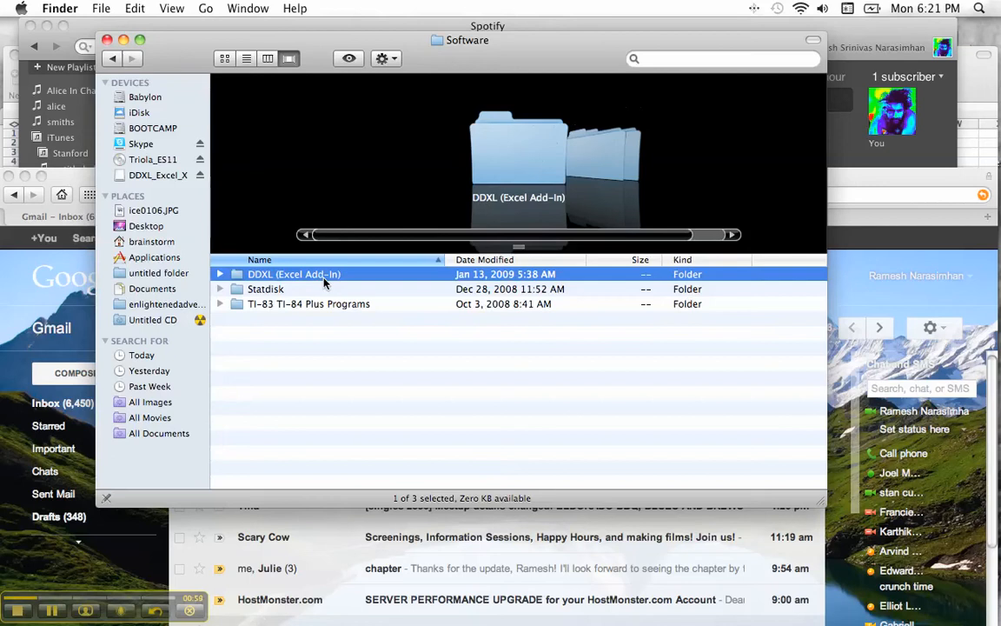
pyautogui.doubleClick(264, 290)
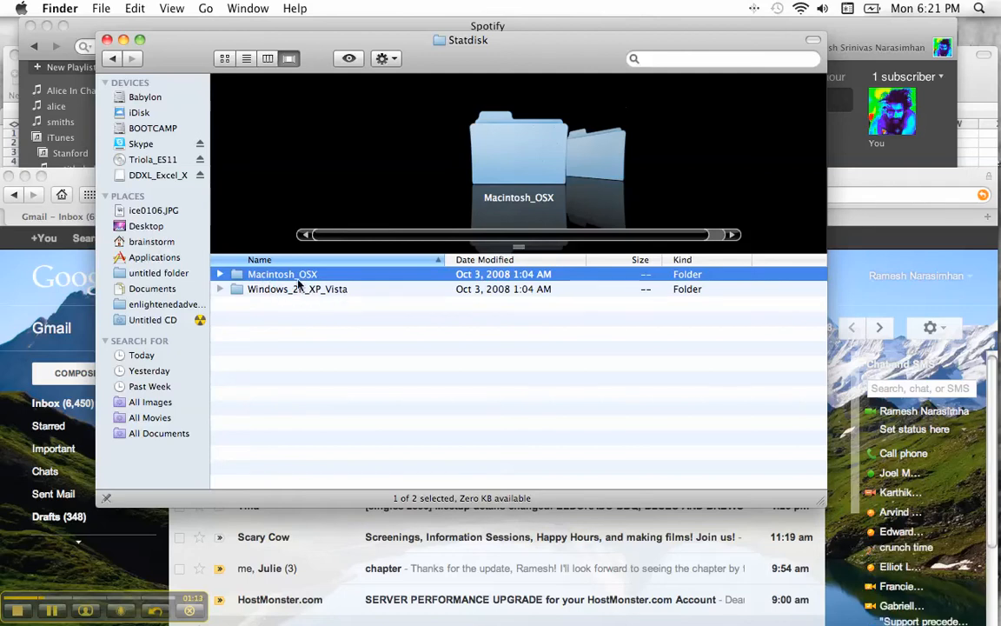
pyautogui.doubleClick(287, 276)
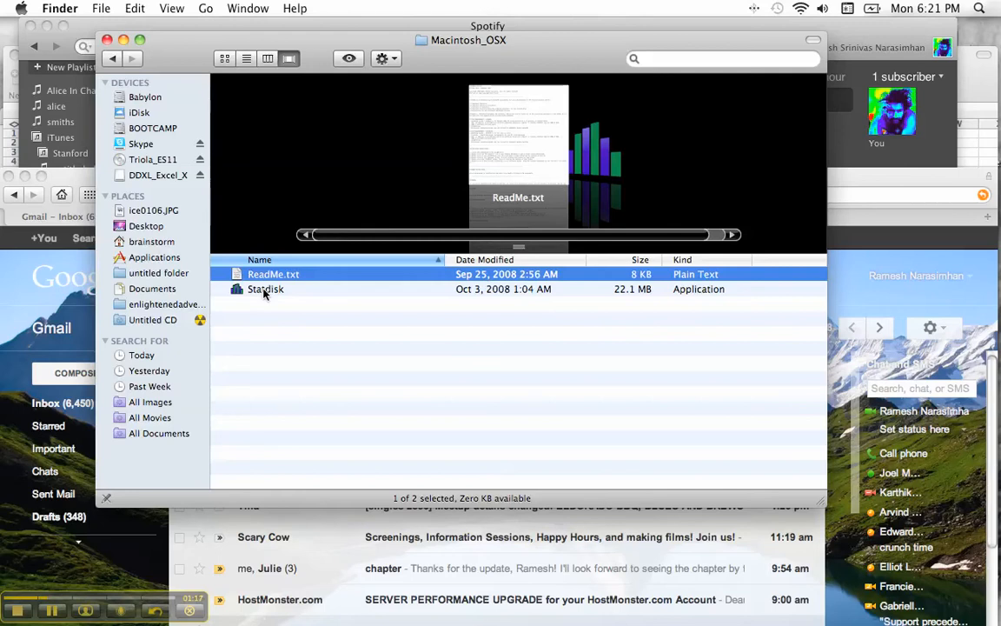
pyautogui.doubleClick(265, 291)
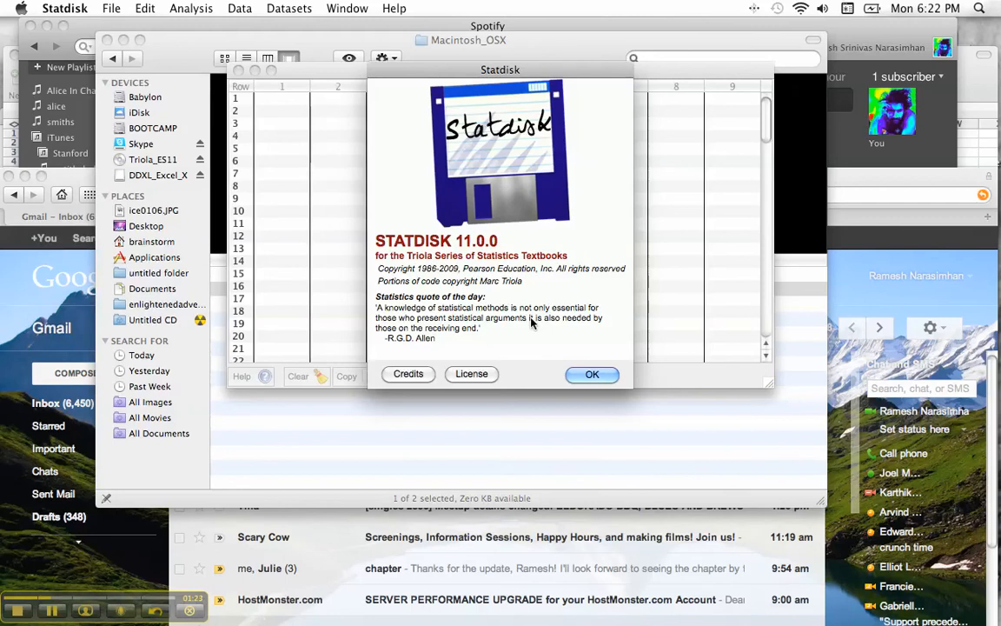
pyautogui.click(587, 373)
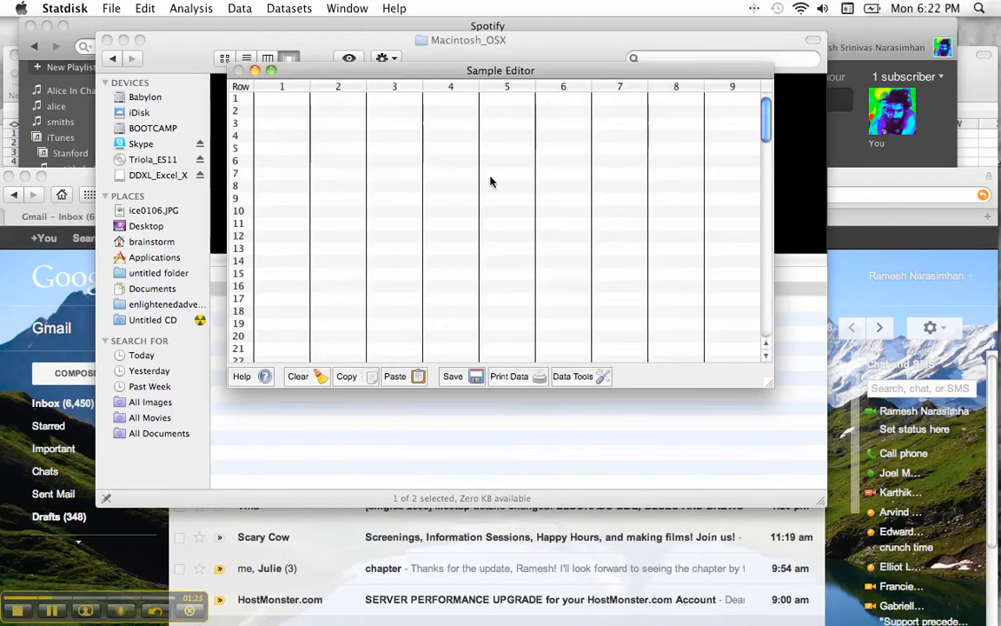
# Enter the values 12, 34, 53, 65, 63, 64 and 23 in rows 1 to 7 of column 1
pyautogui.click(287, 97)
pyautogui.write('12')
pyautogui.press('Return')
pyautogui.write('34')
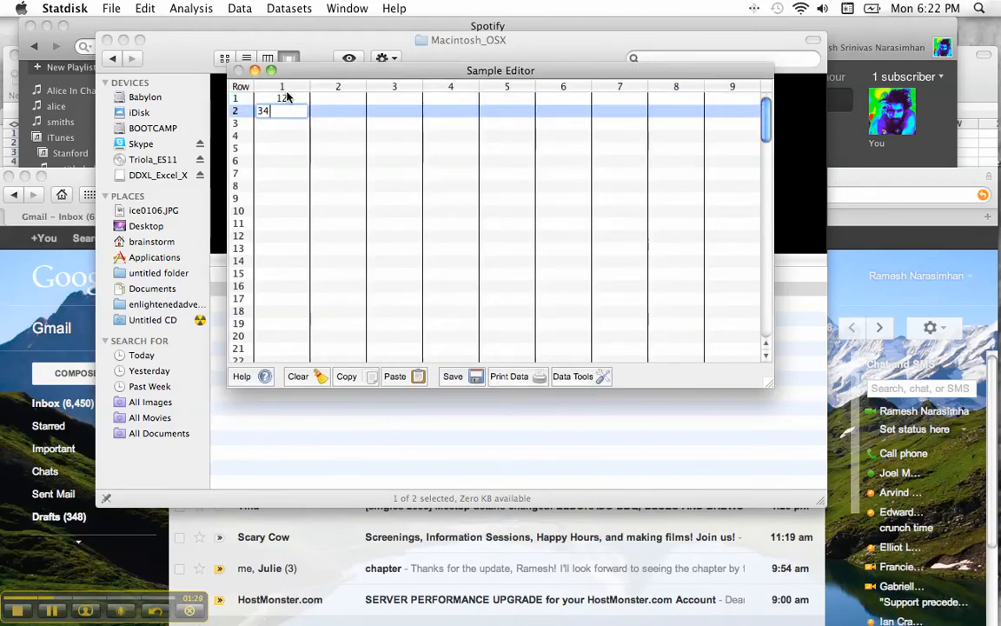
pyautogui.press('Return')
pyautogui.write('53')
pyautogui.press('Return')
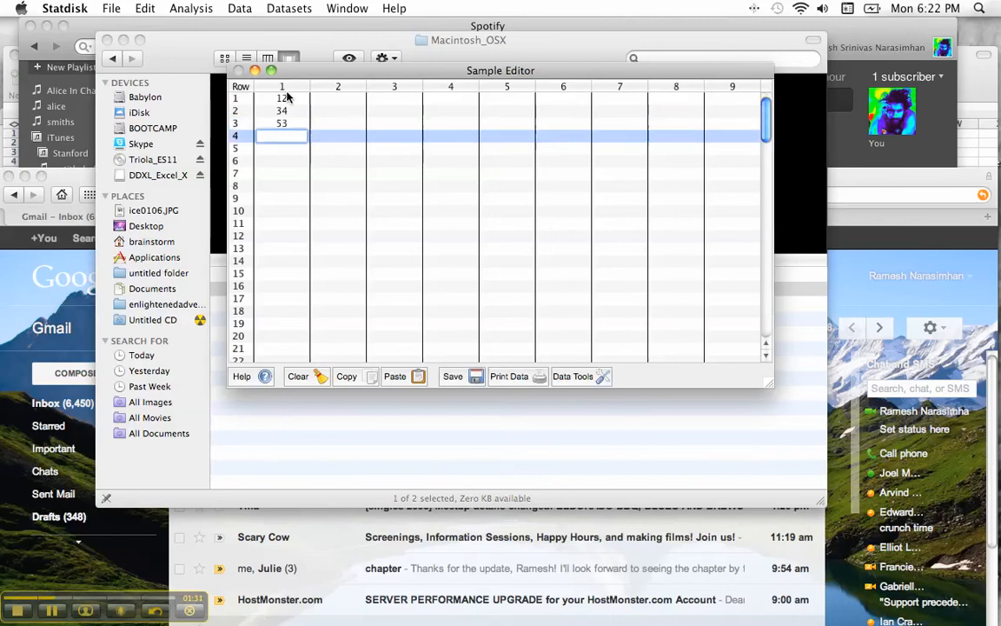
pyautogui.write('65')
pyautogui.press('Return')
pyautogui.write('63')
pyautogui.press('Return')
pyautogui.write('64')
pyautogui.press('Return')
pyautogui.write('23')
pyautogui.press('Return')
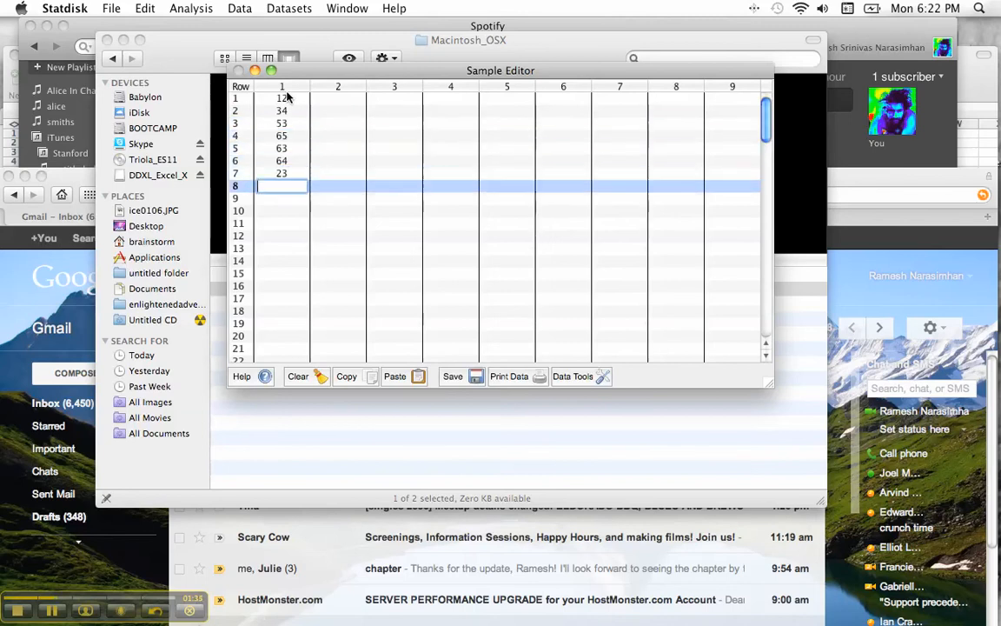
# Evaluate the descriptive statistics of the hand-entered data in column 1, moving the dialog clear of the data, and close the results
pyautogui.click(239, 8)
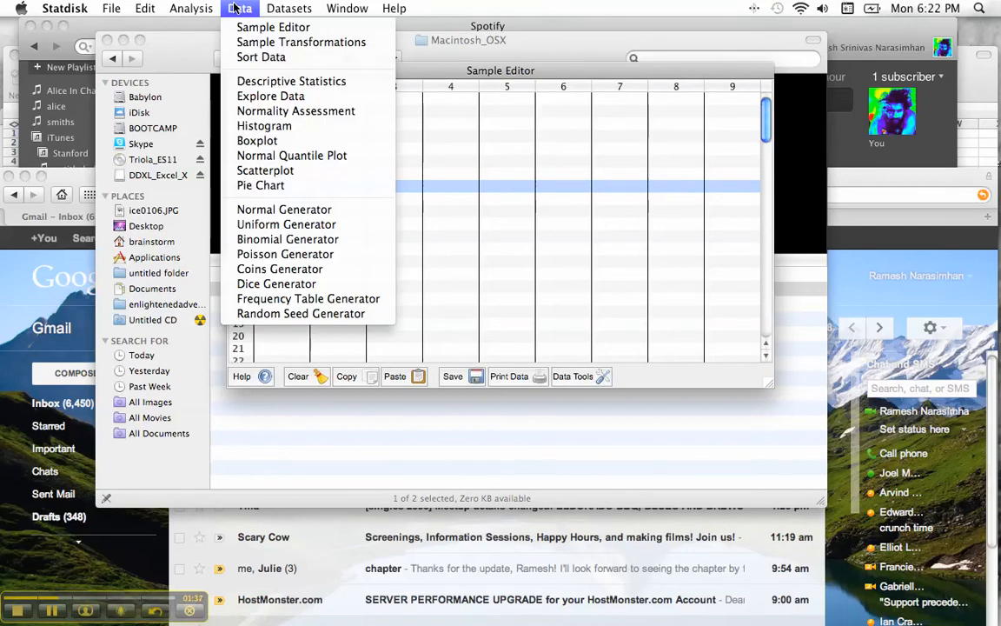
pyautogui.click(252, 81)
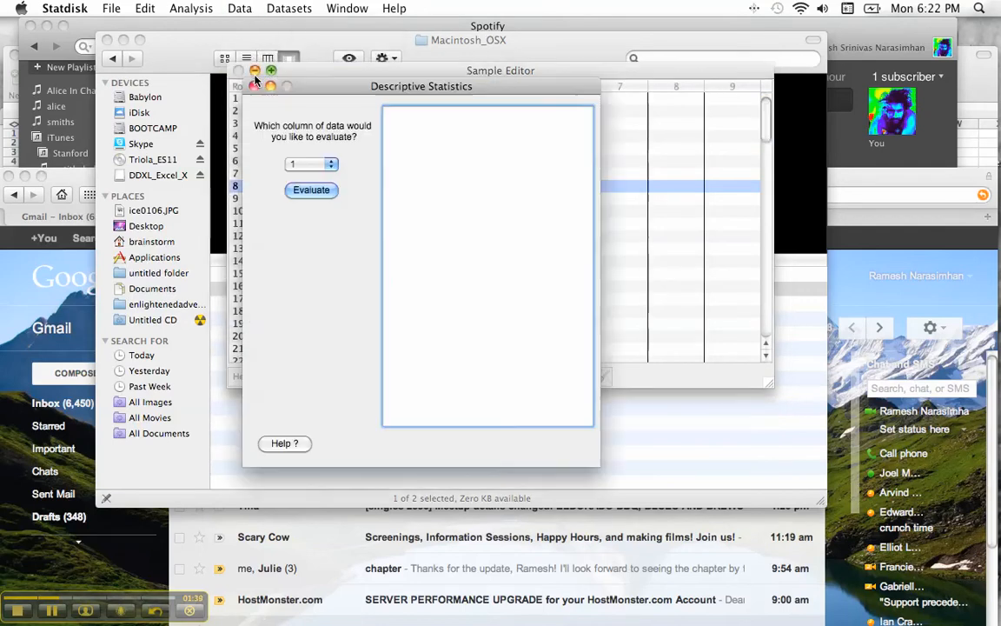
pyautogui.click(318, 192)
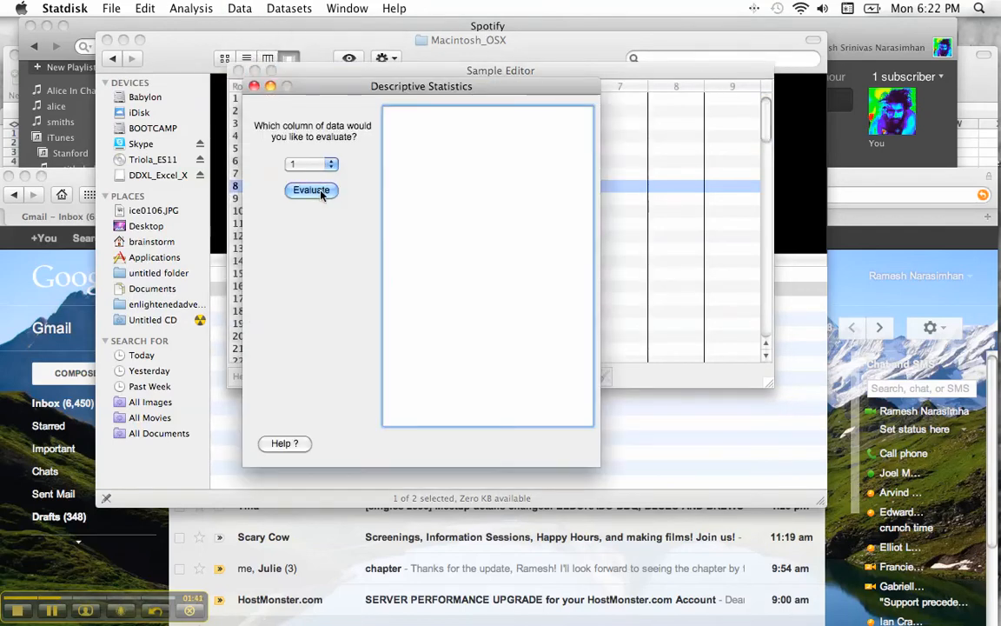
pyautogui.moveTo(369, 85); pyautogui.dragTo(509, 64)
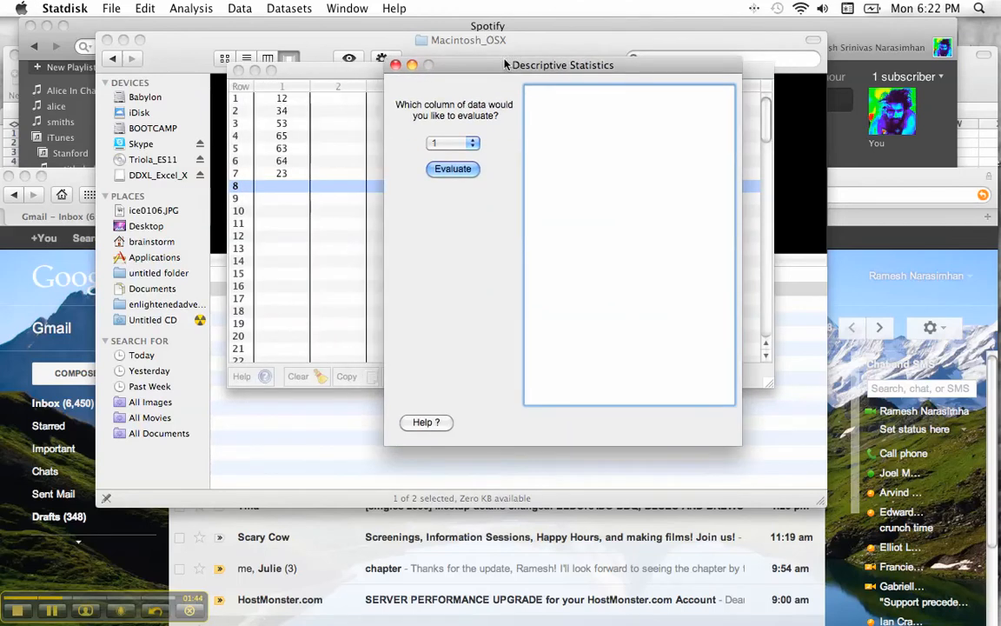
pyautogui.click(445, 144)
pyautogui.click(439, 143)
pyautogui.click(447, 169)
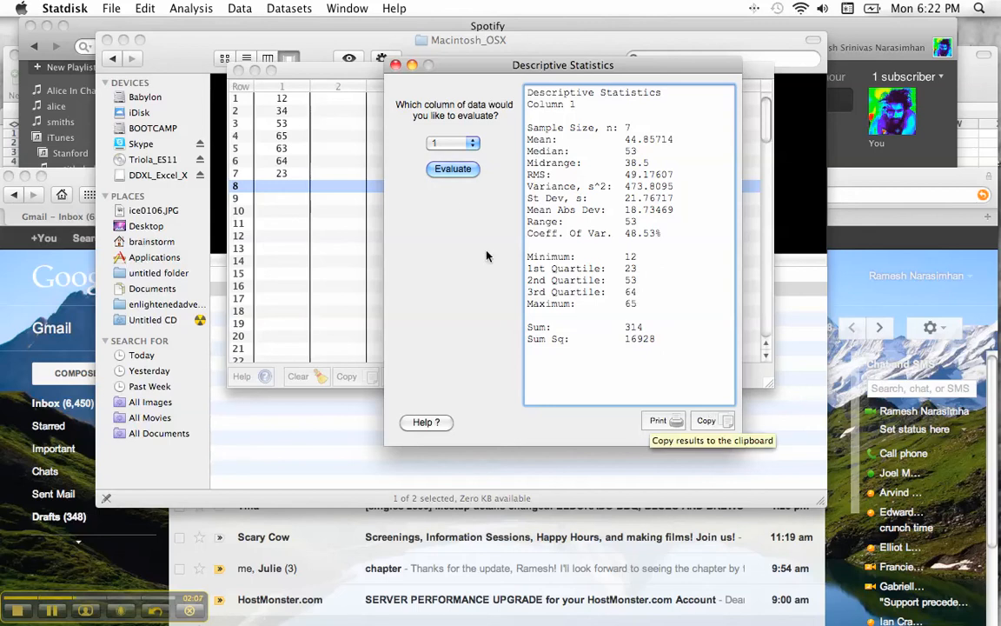
pyautogui.click(396, 66)
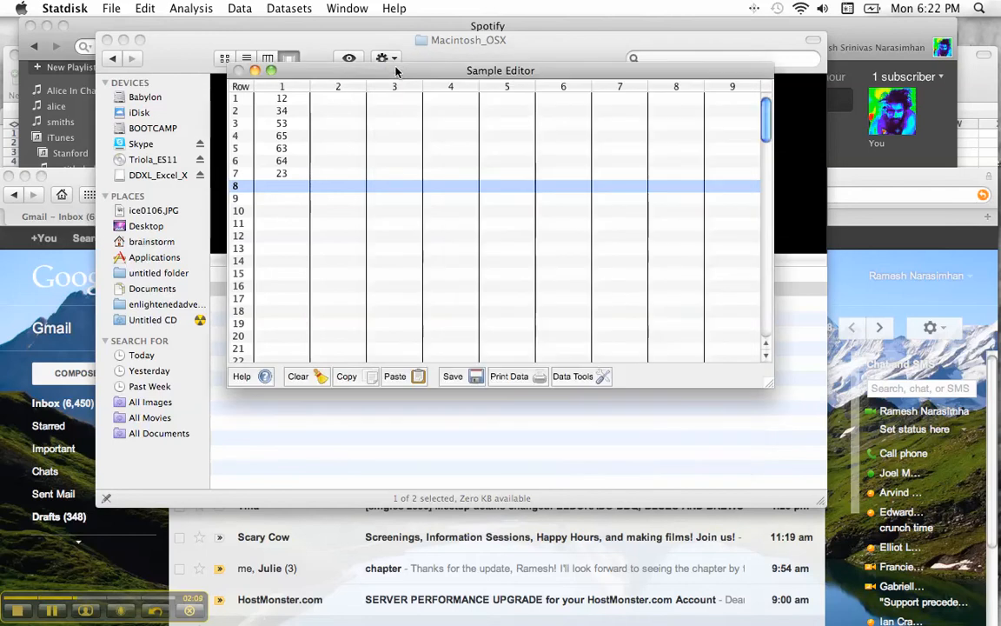
# Plot an auto-fit frequency histogram of the hand-entered data in column 1 and close it
pyautogui.click(239, 8)
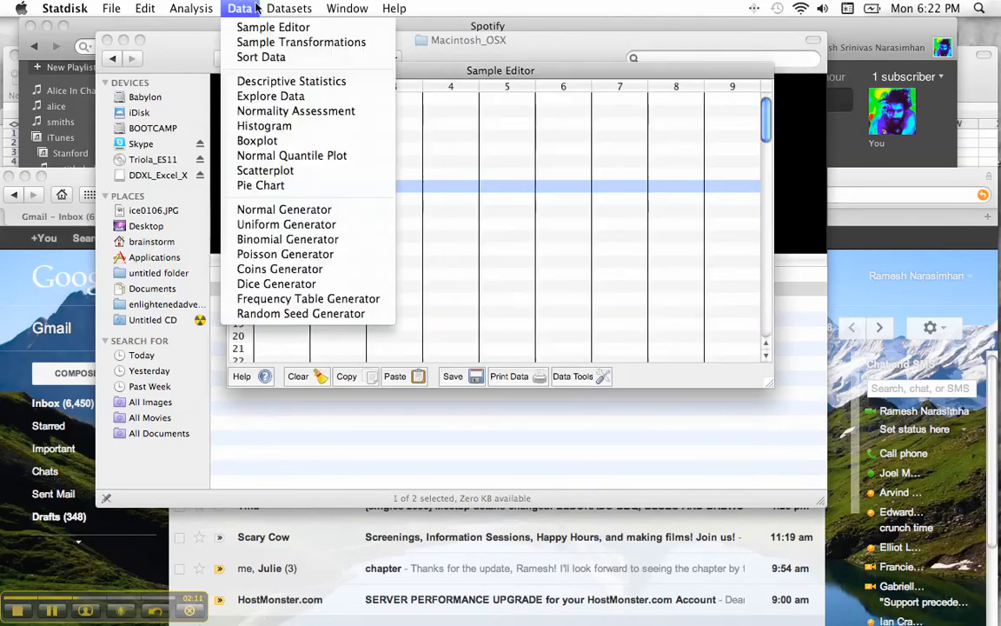
pyautogui.click(271, 125)
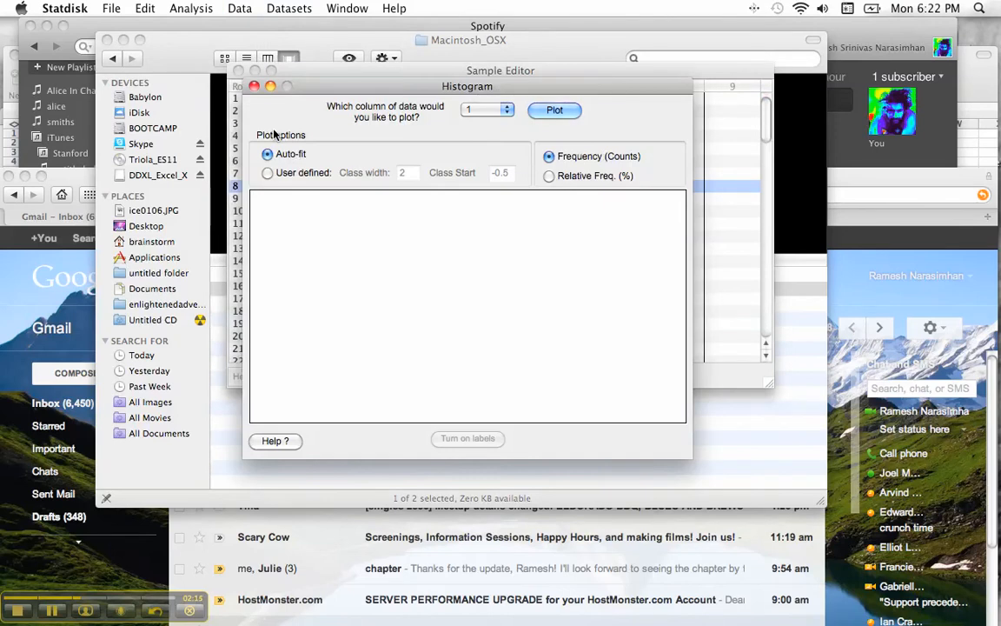
pyautogui.click(547, 110)
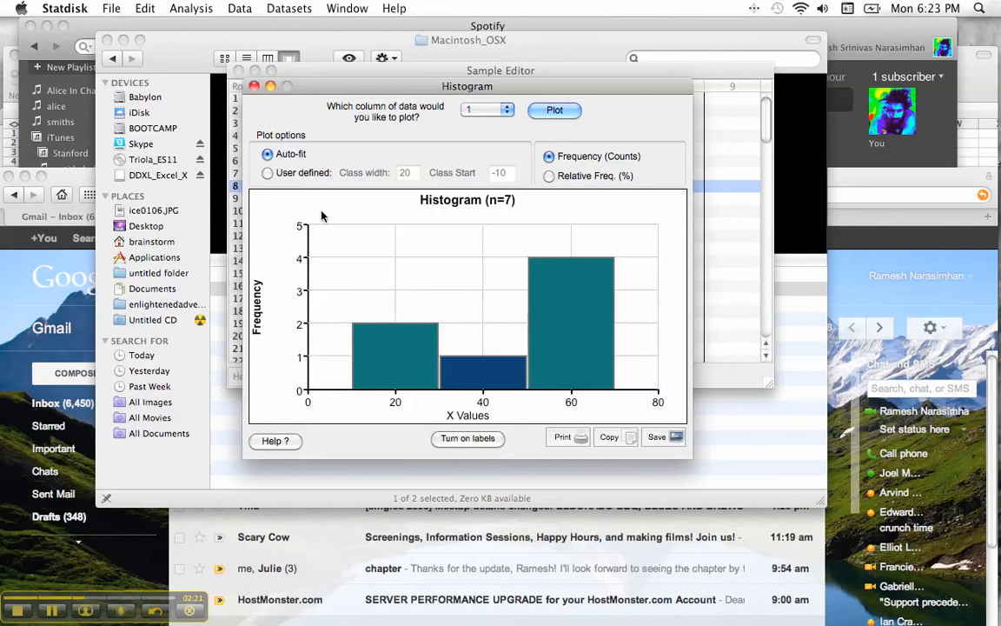
pyautogui.click(254, 86)
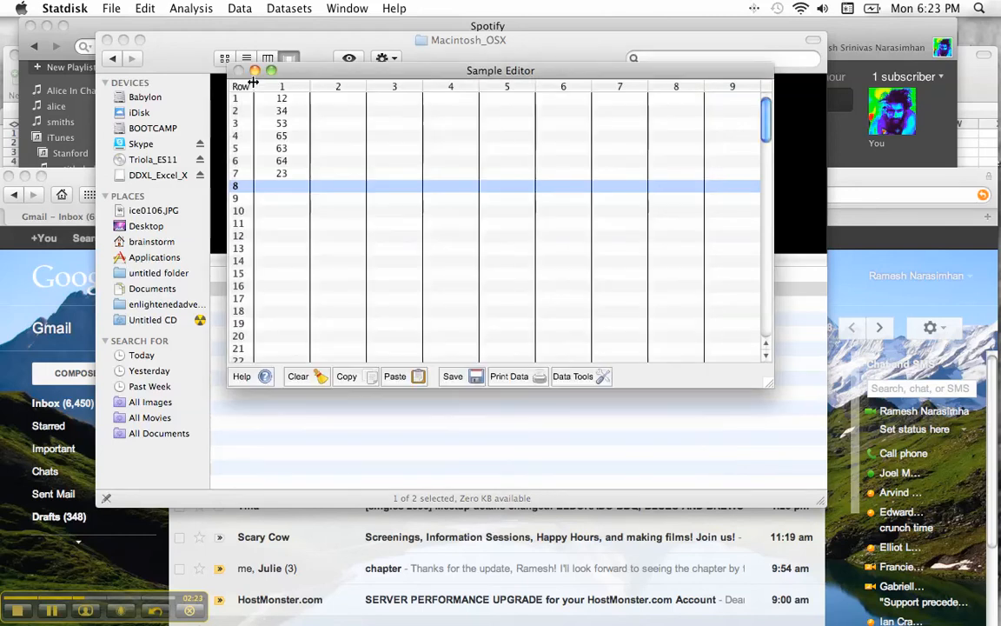
# Load the FICO Credit Rating Scores dataset from Elementary Stats 11th Edition and look through its rows
pyautogui.click(288, 9)
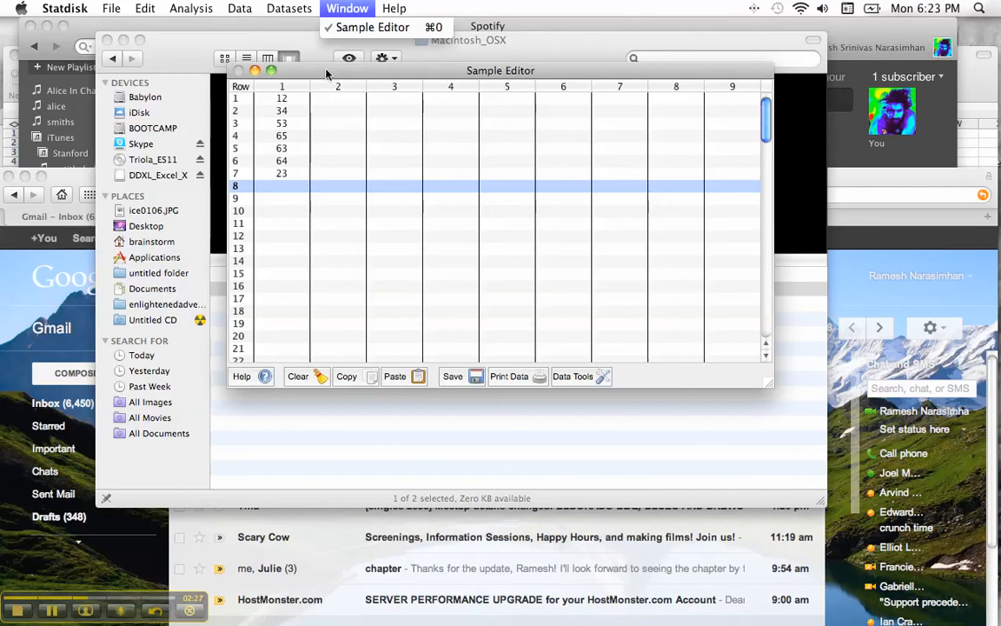
pyautogui.moveTo(293, 75)
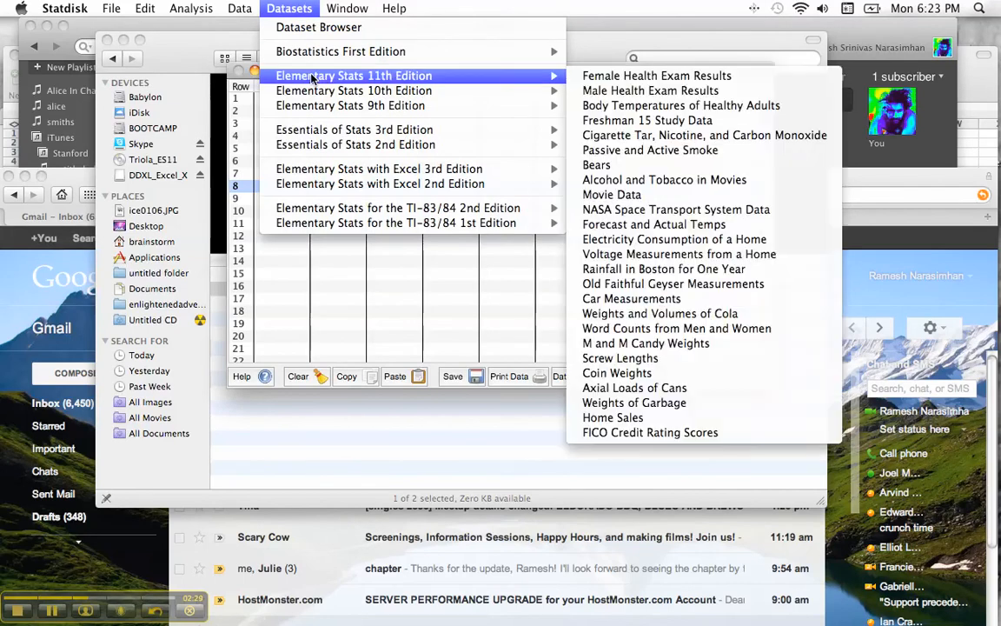
pyautogui.click(670, 433)
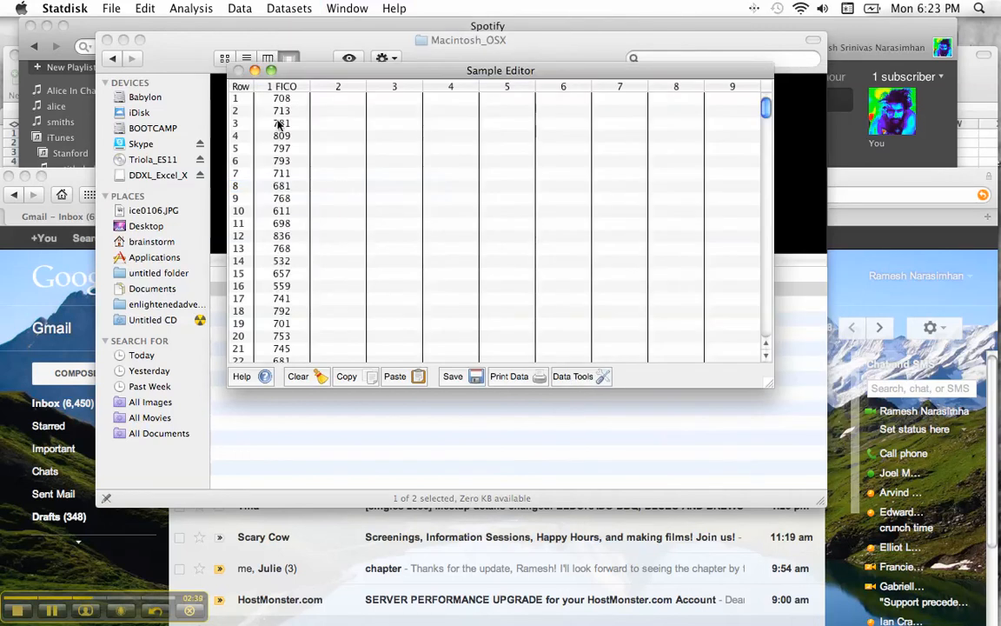
pyautogui.scroll(-15, 276, 224)
pyautogui.scroll(-3, 277, 224)
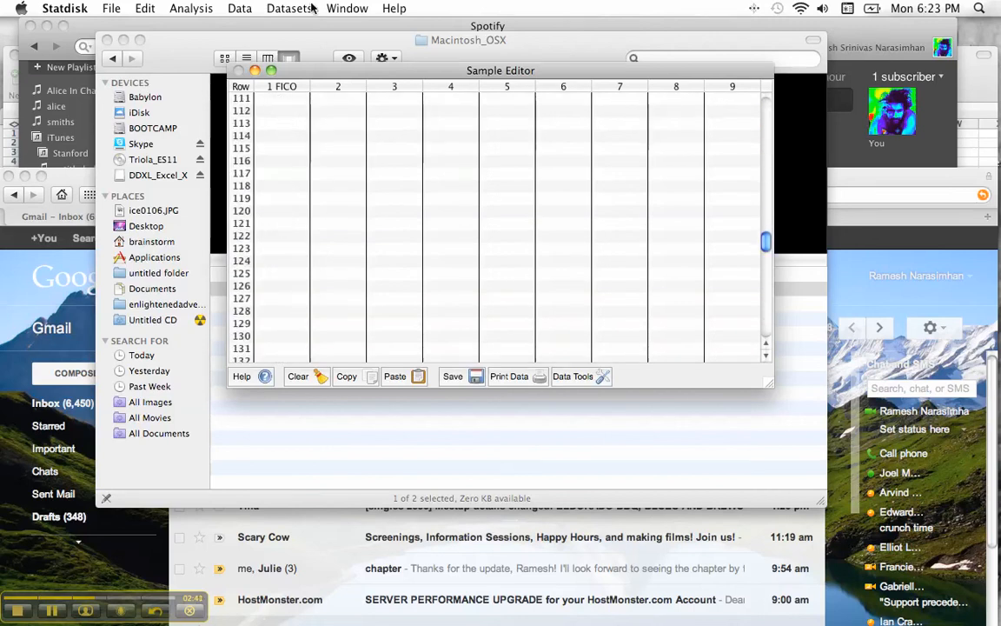
pyautogui.scroll(18, 269, 246)
pyautogui.scroll(1, 270, 249)
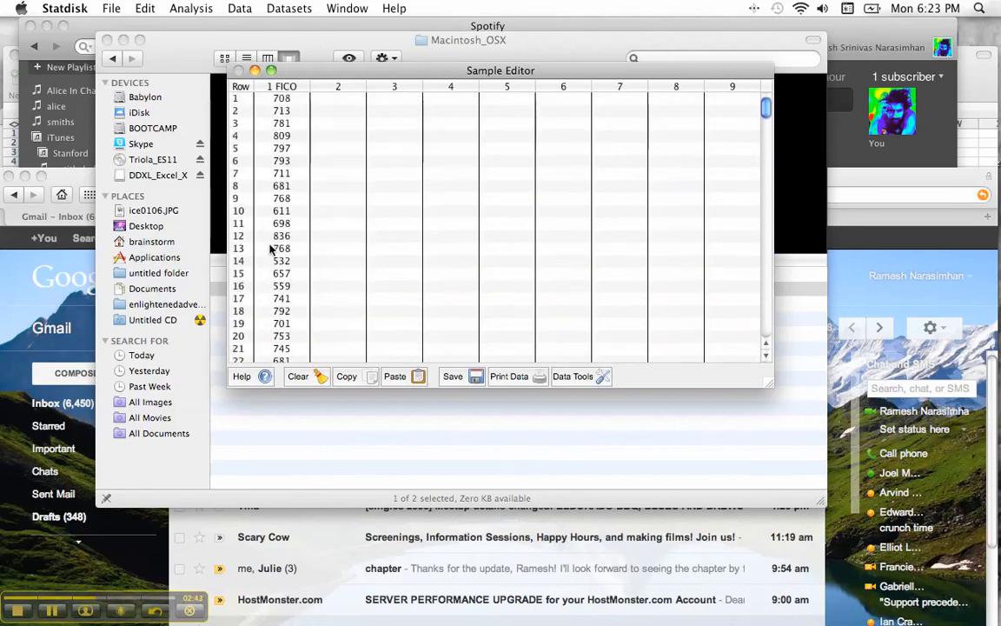
# Evaluate the descriptive statistics of the FICO scores in column 1 and close the results
pyautogui.click(239, 8)
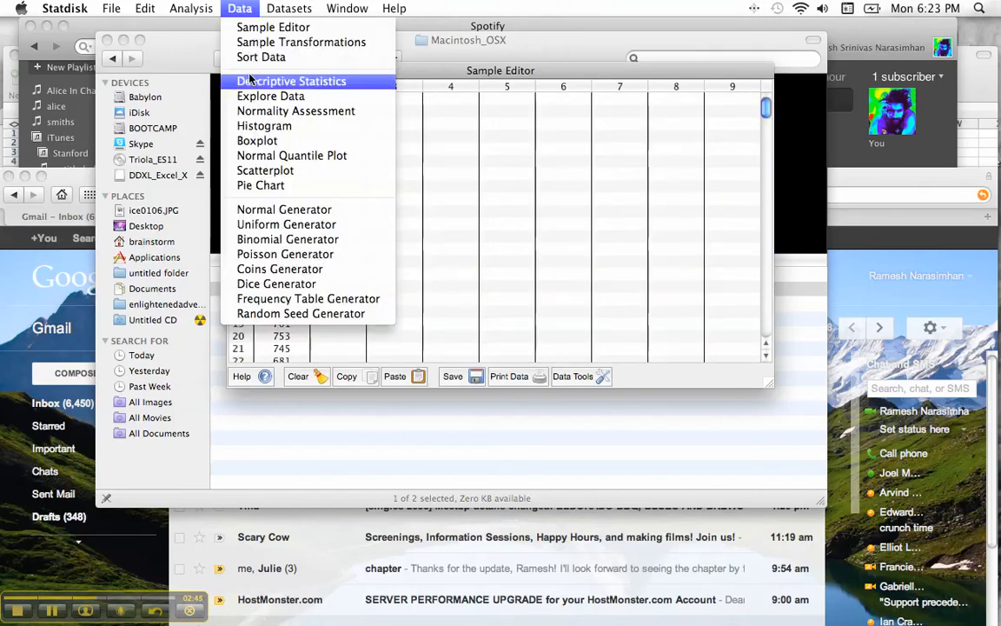
pyautogui.click(278, 81)
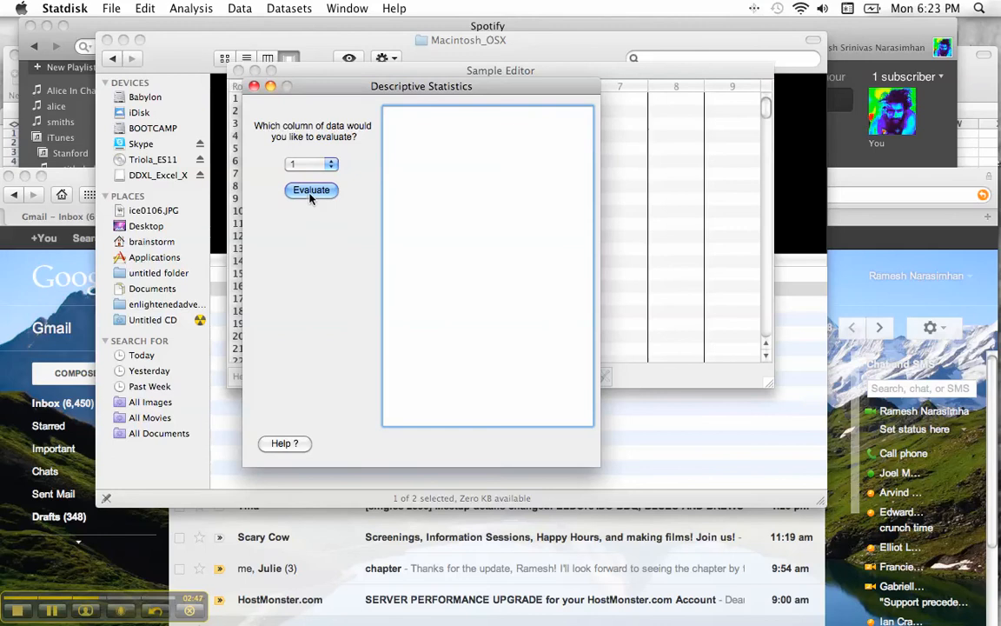
pyautogui.click(311, 191)
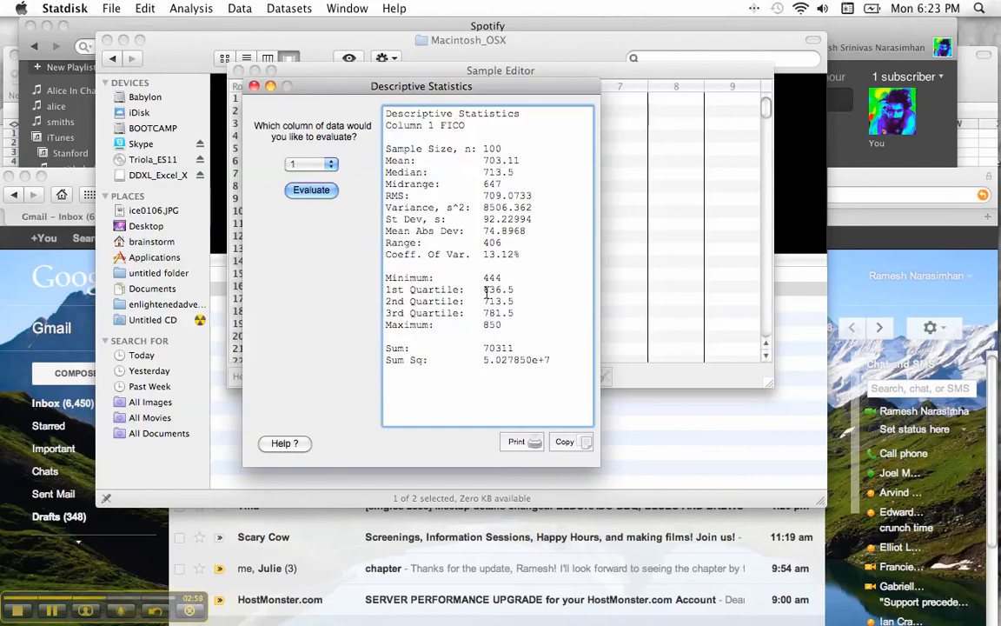
pyautogui.click(254, 86)
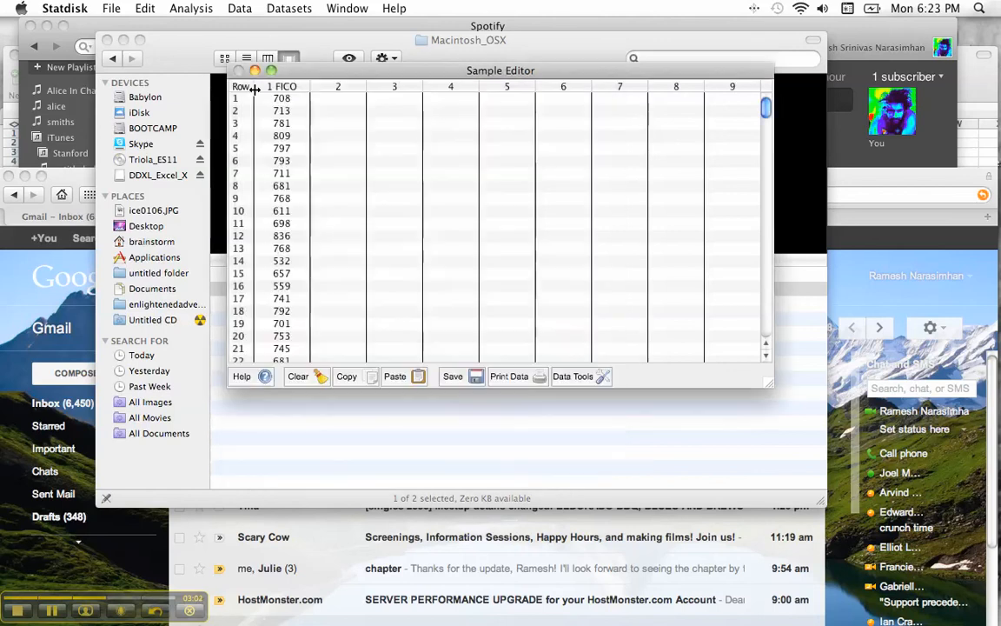
# Plot a frequency histogram of the FICO scores in column 1 with user-defined class width 50 and class start 400
pyautogui.click(238, 9)
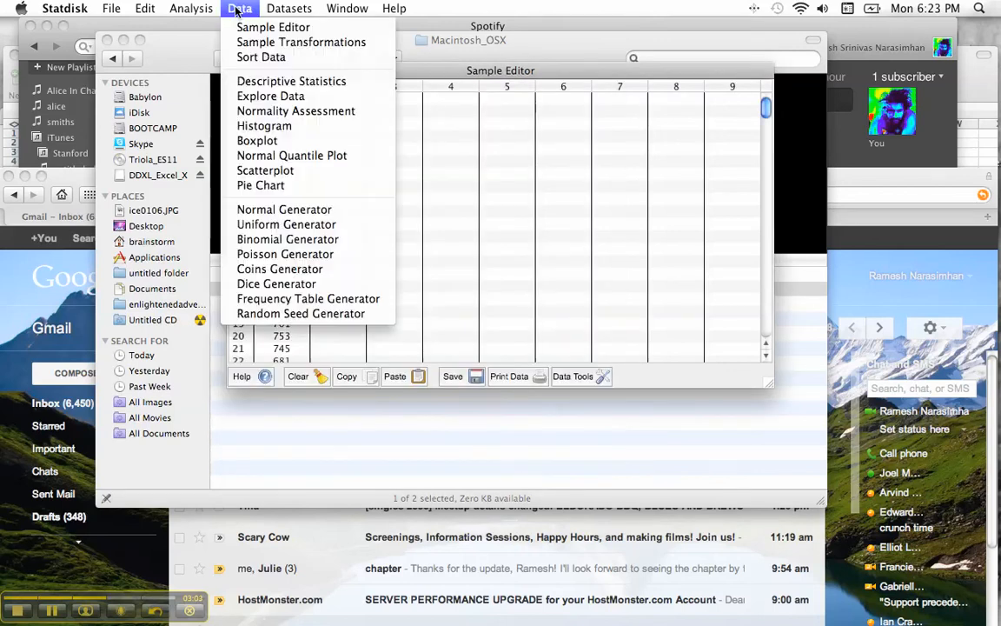
pyautogui.click(253, 129)
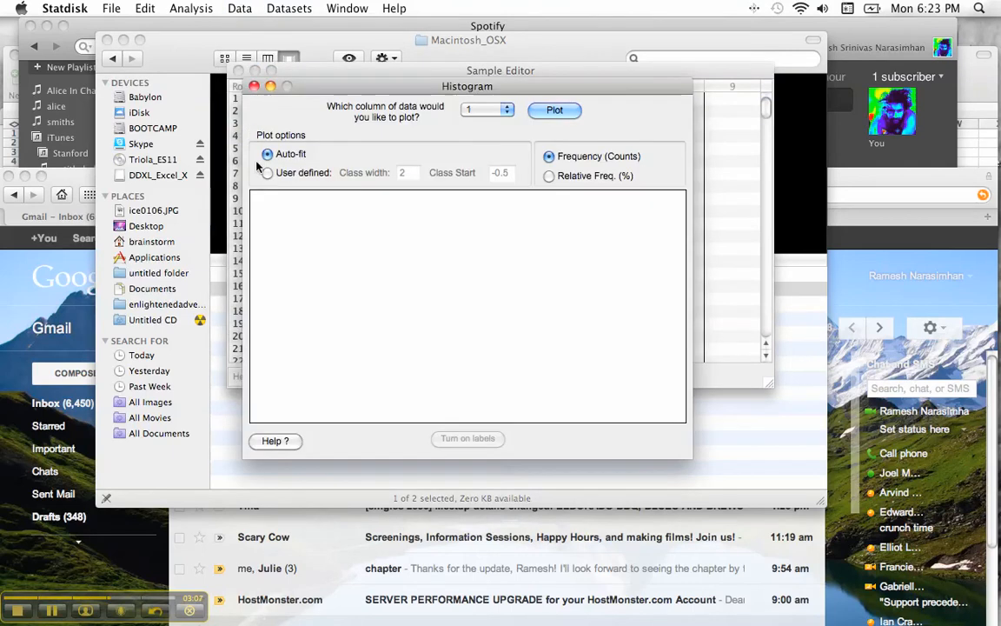
pyautogui.click(267, 173)
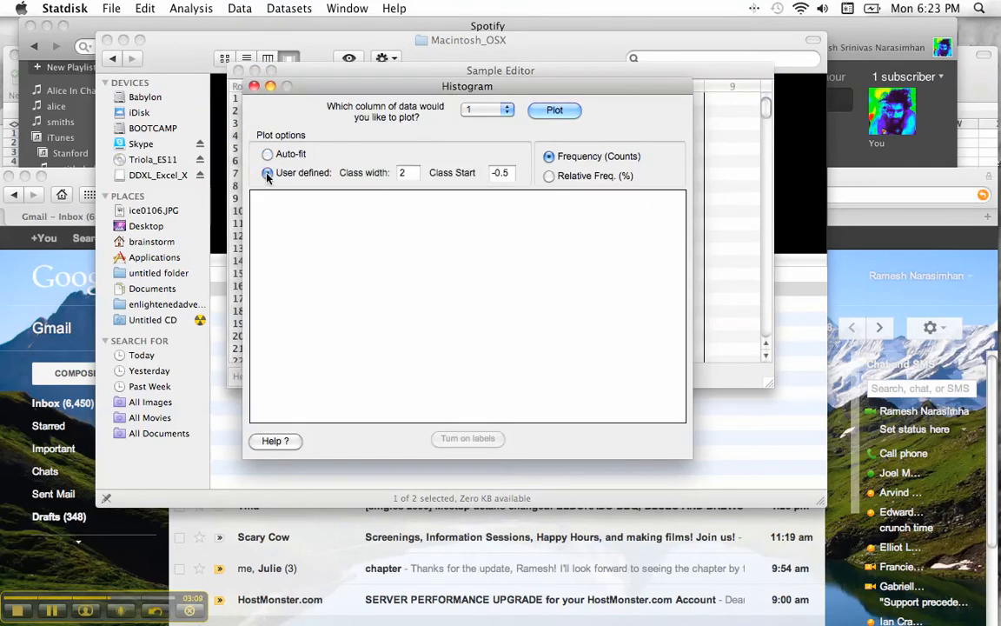
pyautogui.click(407, 176)
pyautogui.press('BackSpace')
pyautogui.write('50')
pyautogui.press('Tab')
pyautogui.write('400')
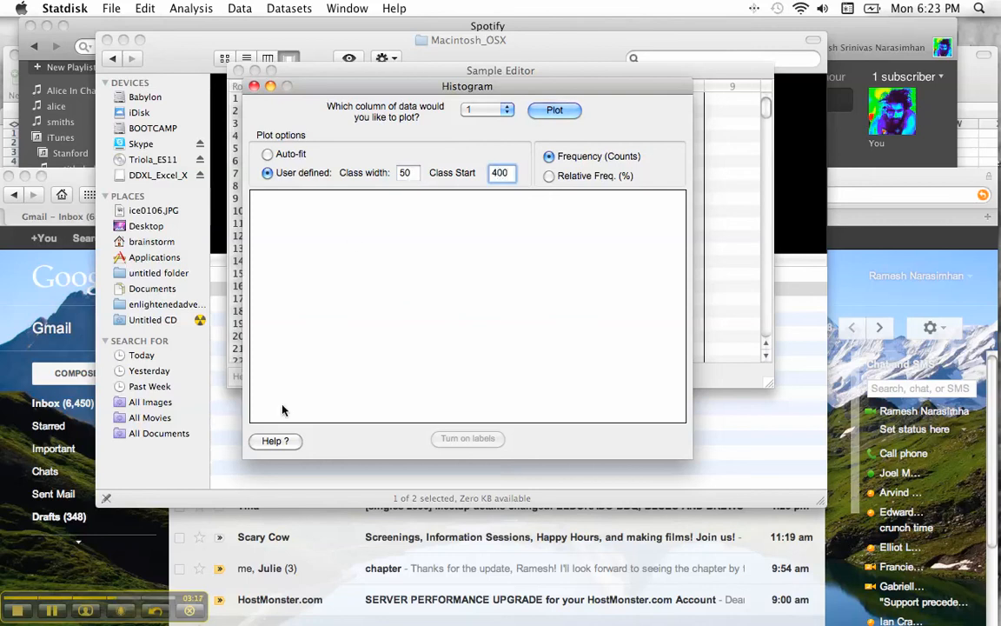
pyautogui.click(557, 110)
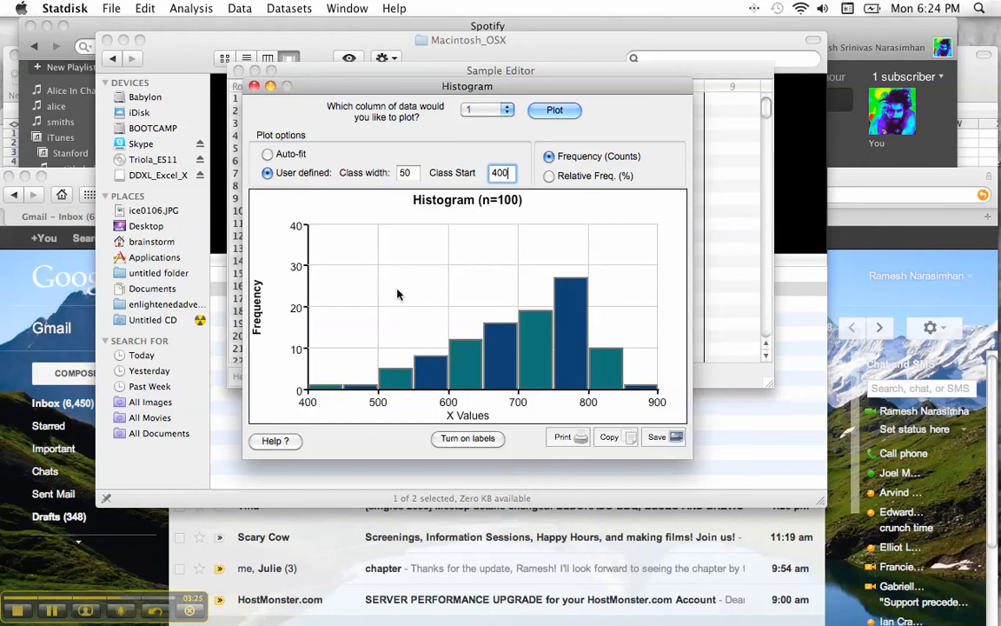
# View the FICO histogram with relative frequencies, switch it back to frequency counts, and close it
pyautogui.click(549, 176)
pyautogui.click(548, 156)
pyautogui.click(253, 86)
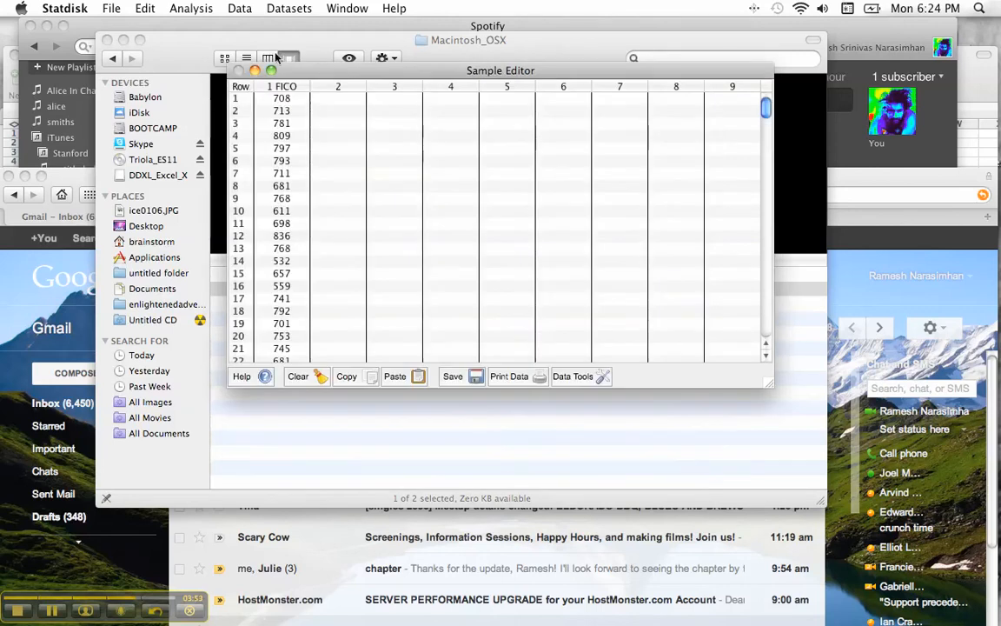
# Plot a regular boxplot of the FICO scores in column 1, followed by a modified boxplot of the same column
pyautogui.click(240, 8)
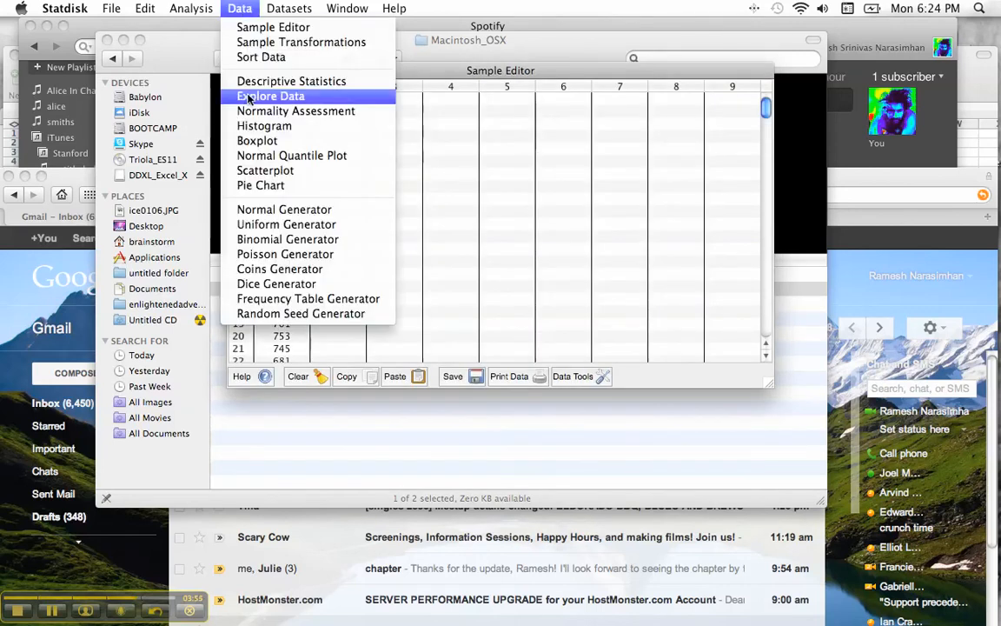
pyautogui.click(257, 142)
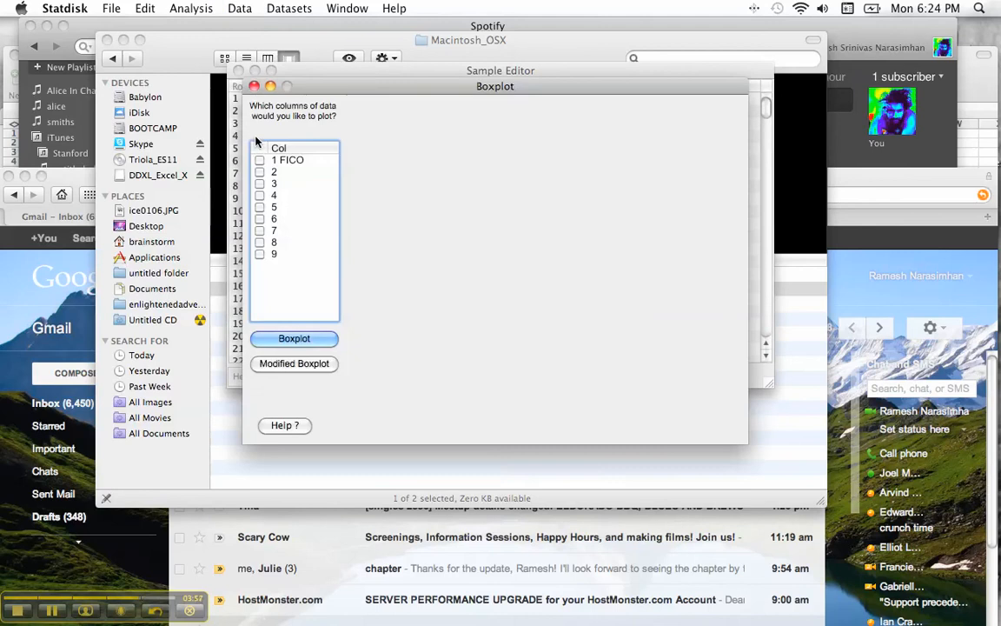
pyautogui.click(260, 160)
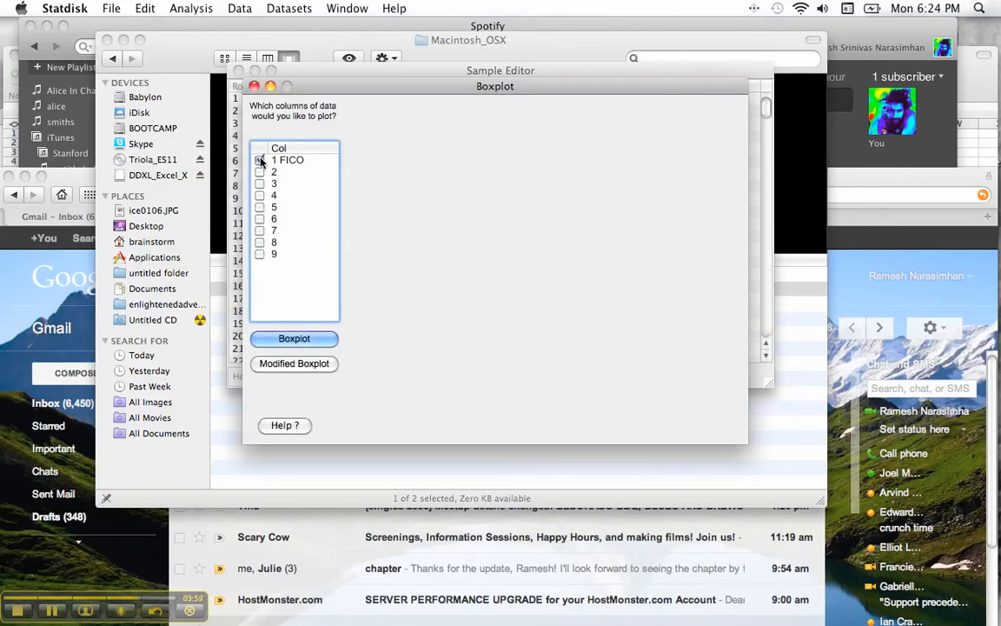
pyautogui.click(301, 339)
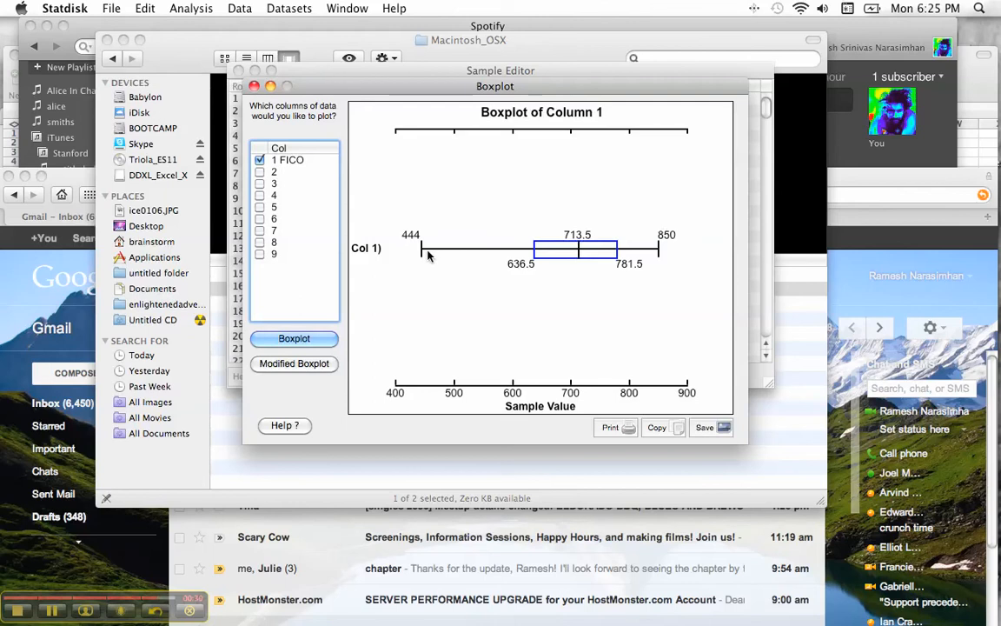
pyautogui.click(294, 364)
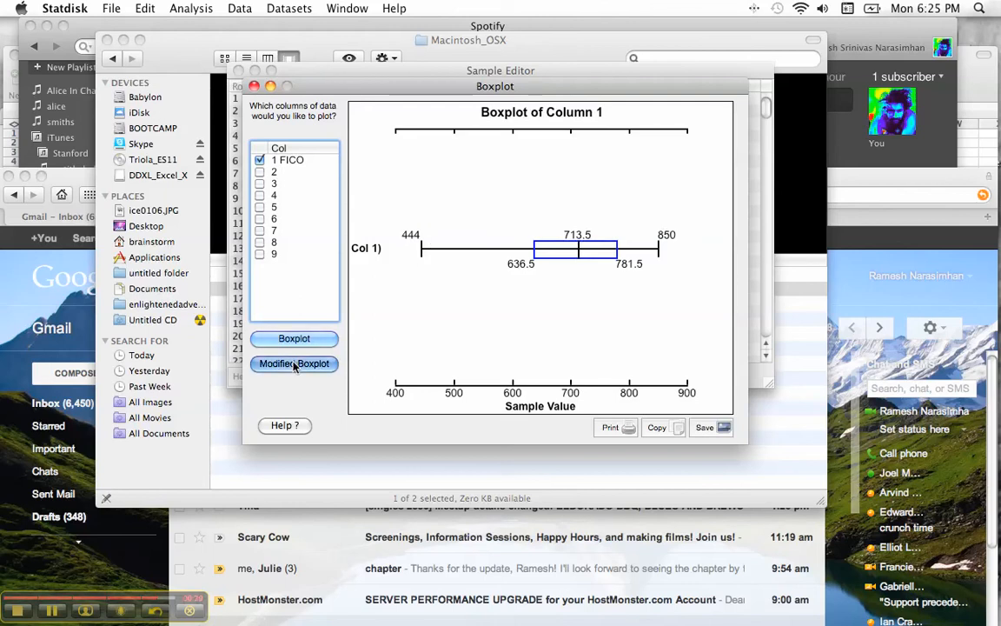